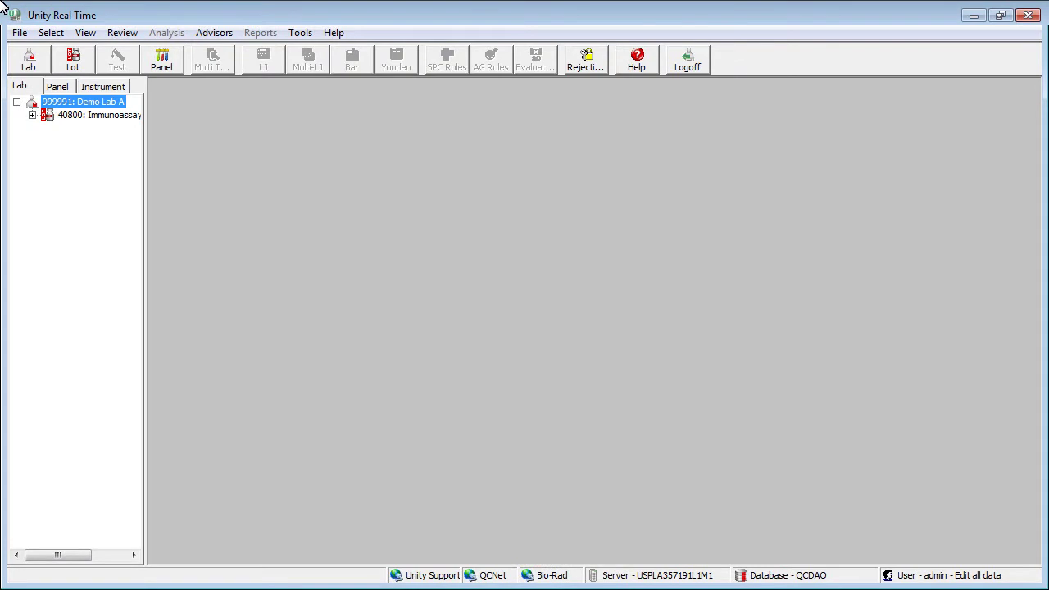
Step: Open Bench Review from the Review menu to list Demo Lab A's 525 QC records
{"action": "left_click", "coordinate": [121, 32]}
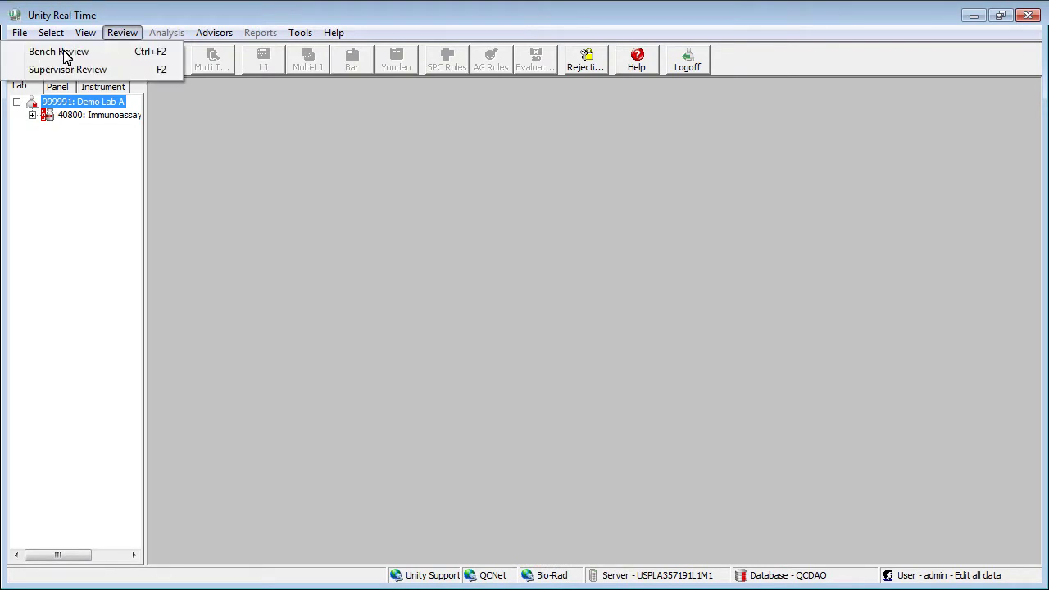
{"action": "left_click", "coordinate": [66, 53]}
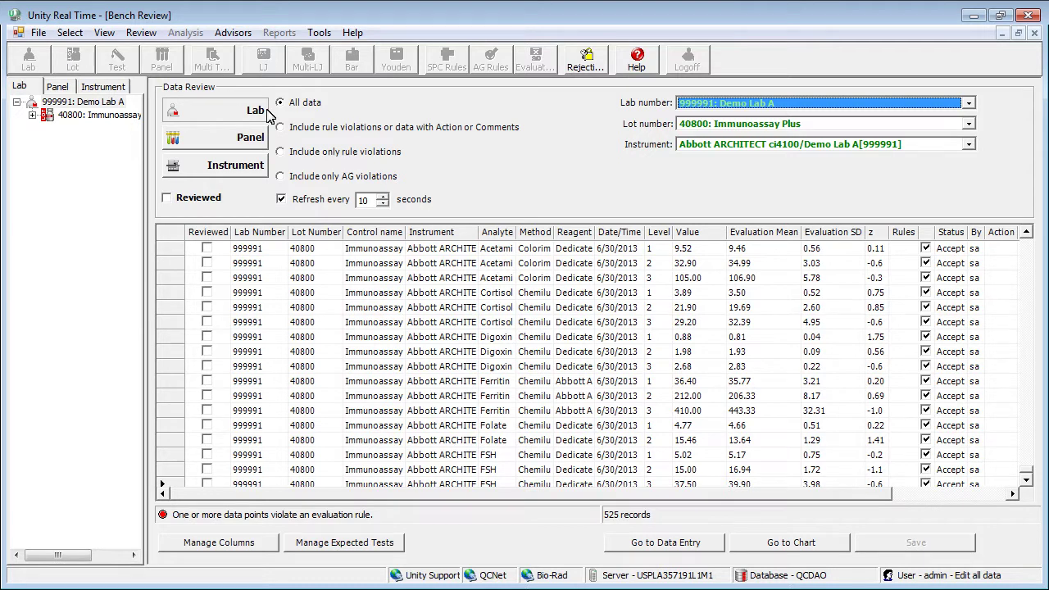
Step: Filter to the 28 rule-violation records and reject the 42.00 Acetaminophen level 2 result
{"action": "left_click", "coordinate": [281, 153]}
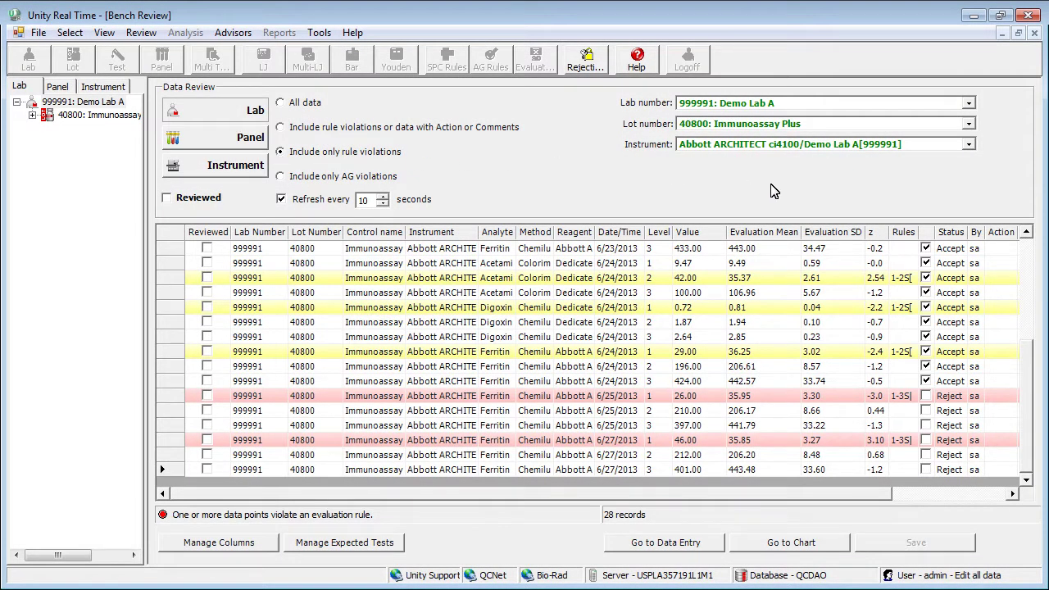
{"action": "left_click", "coordinate": [926, 278]}
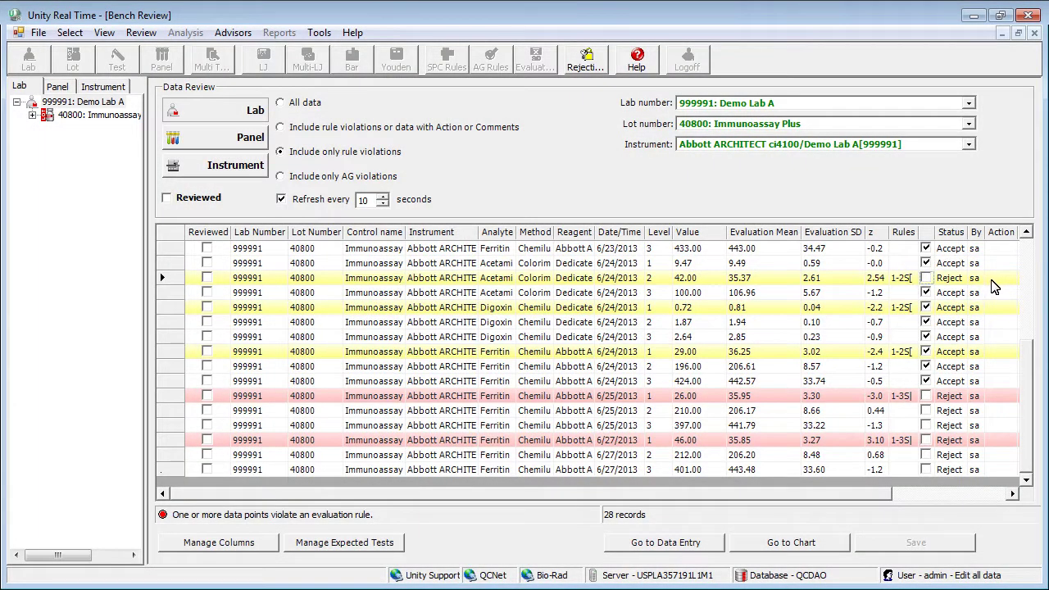
Step: Log the 'Instrument: service' action on the rejected Acetaminophen result and close the Action Log
{"action": "left_click", "coordinate": [992, 283]}
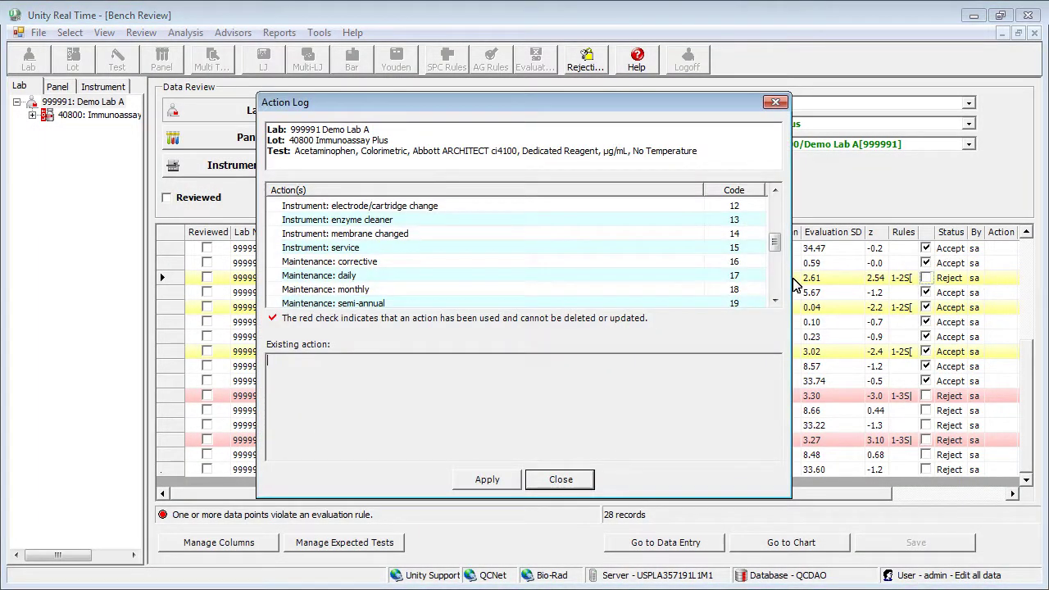
{"action": "left_click", "coordinate": [344, 250]}
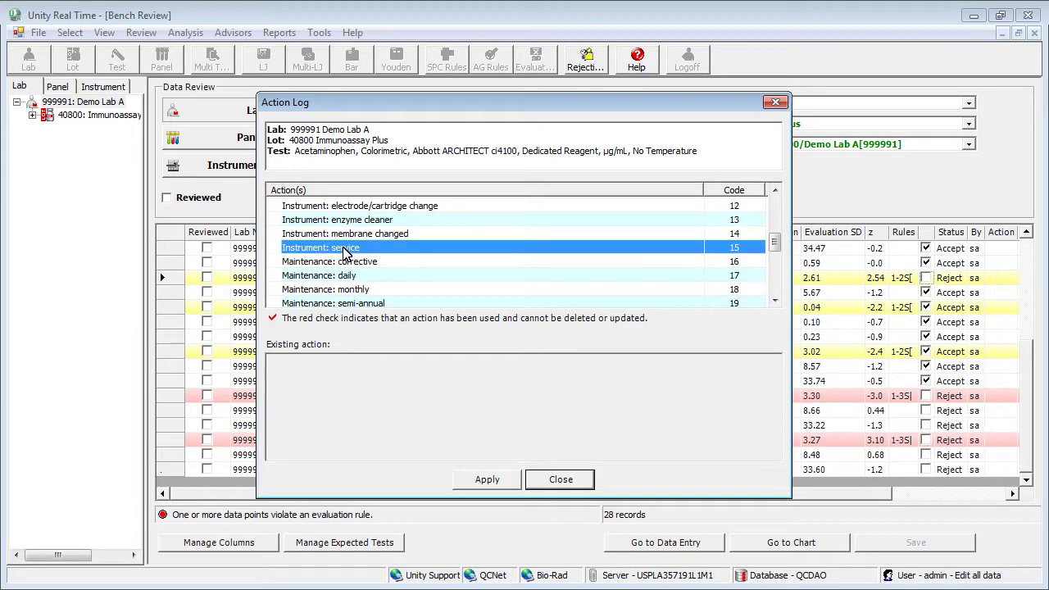
{"action": "left_click", "coordinate": [501, 483]}
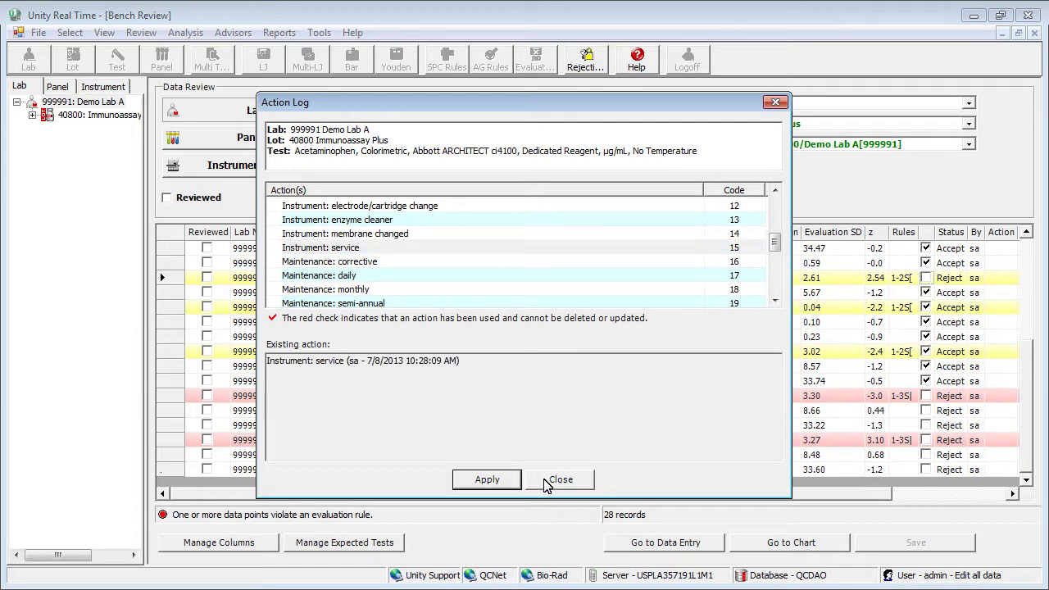
{"action": "left_click", "coordinate": [553, 481]}
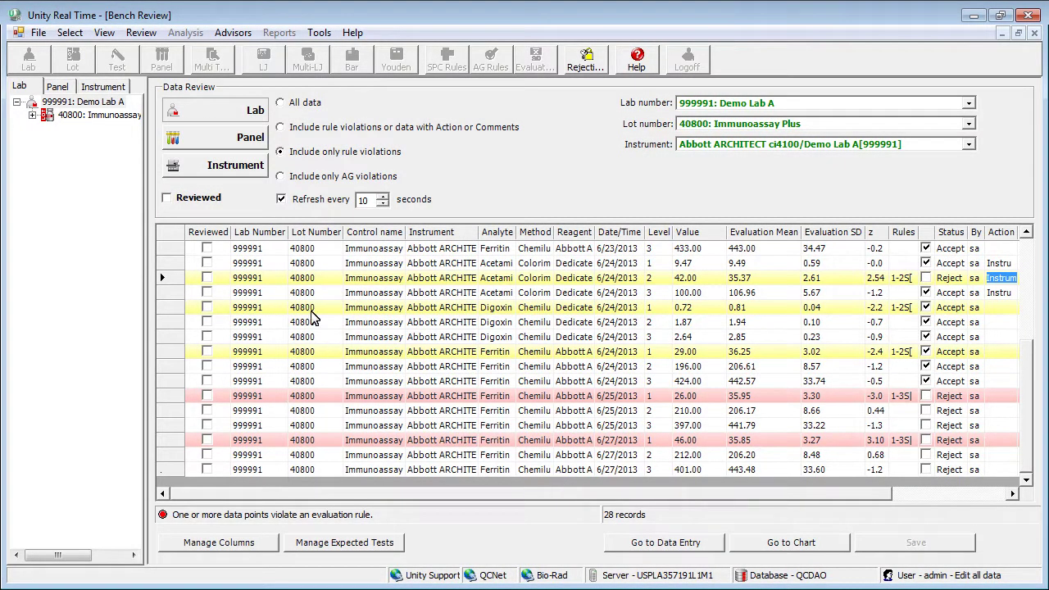
Step: Switch back to All data, mark all 525 records Reviewed, and save them
{"action": "left_click", "coordinate": [281, 104]}
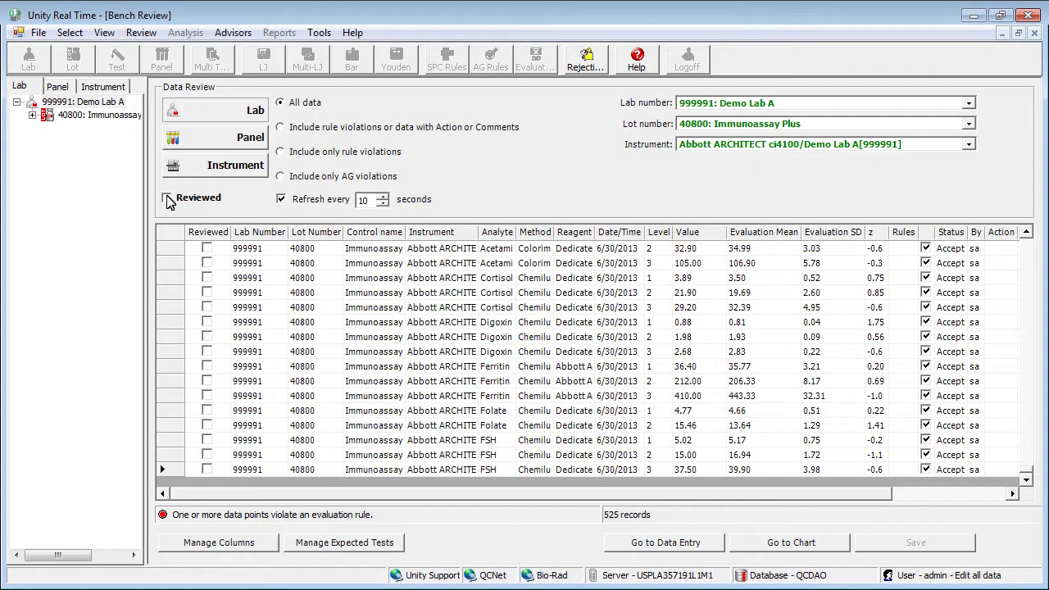
{"action": "left_click", "coordinate": [168, 199]}
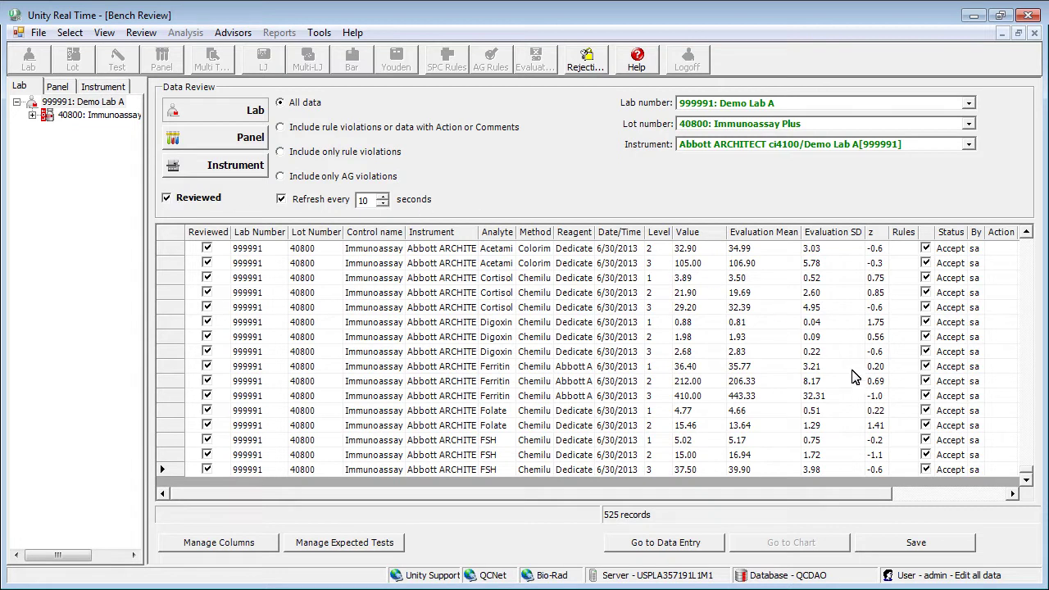
{"action": "left_click", "coordinate": [916, 543]}
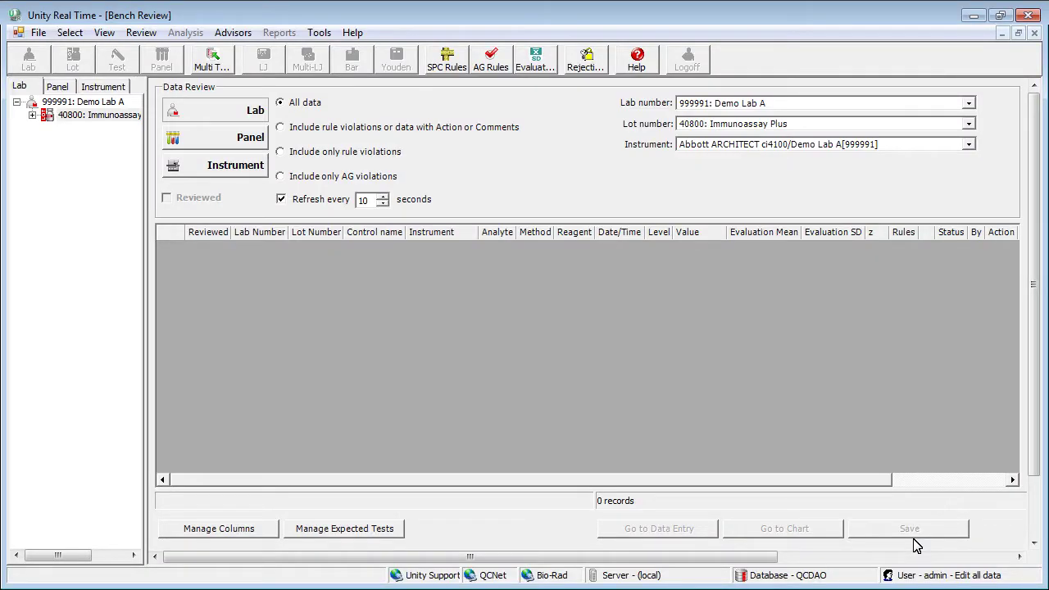
Step: Enable 'Data review transmission (for InstantQC)' in Tools > Setup and confirm
{"action": "left_click", "coordinate": [324, 34]}
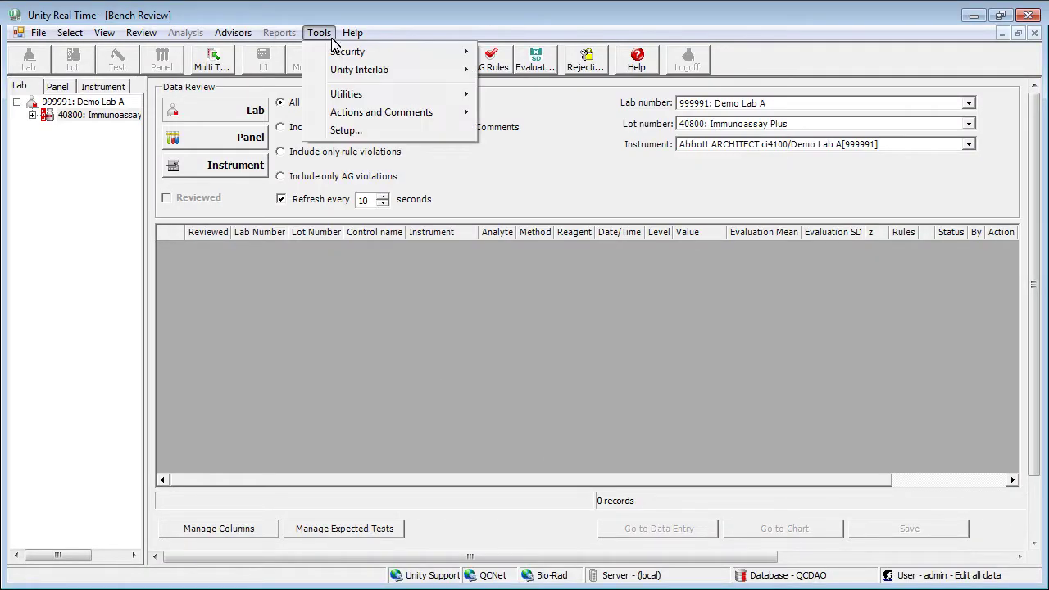
{"action": "left_click", "coordinate": [345, 131]}
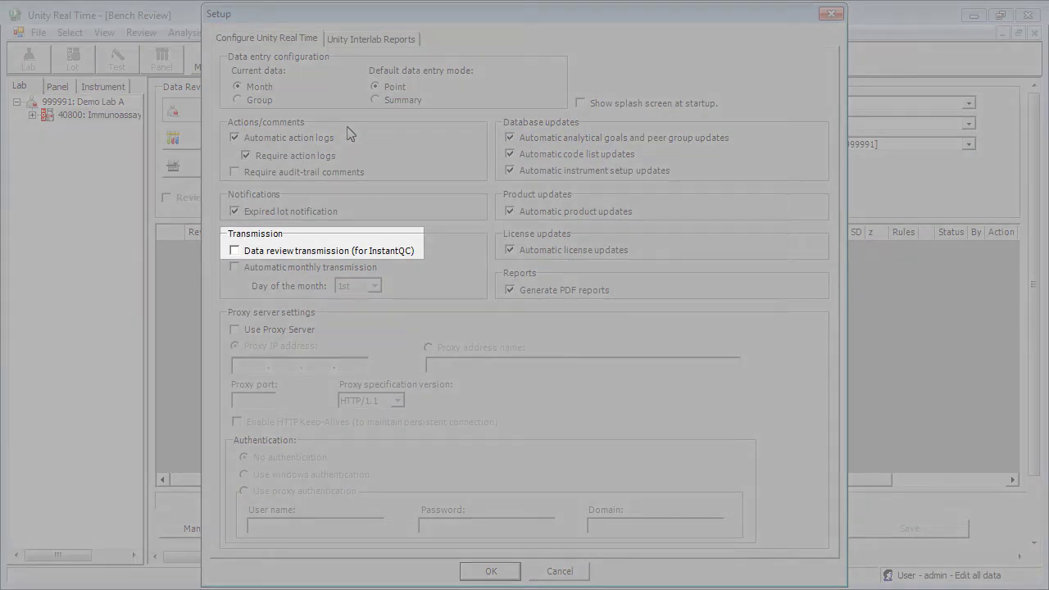
{"action": "left_click", "coordinate": [236, 249]}
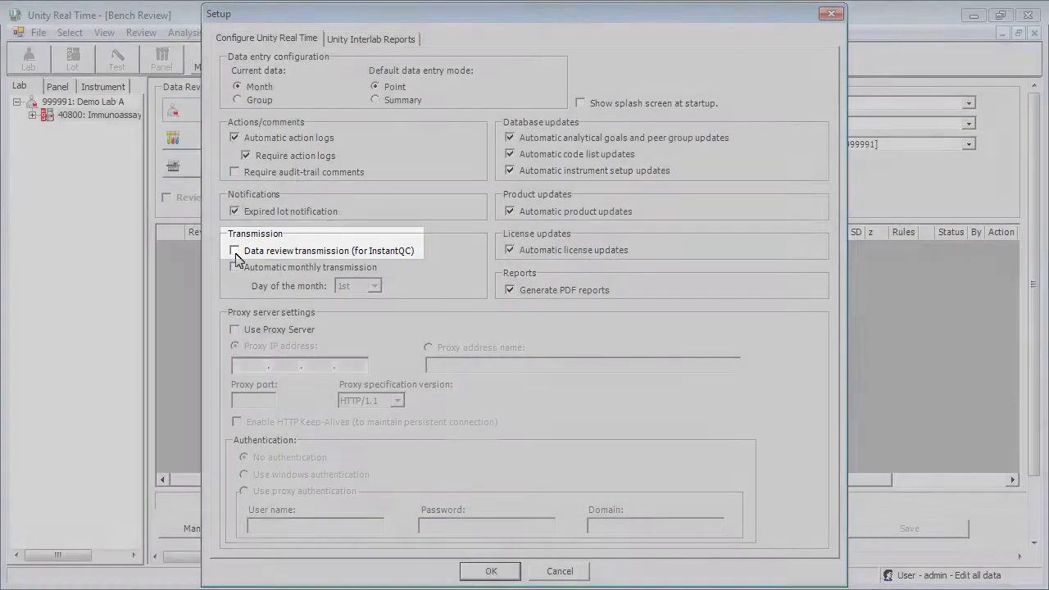
{"action": "left_click", "coordinate": [489, 571]}
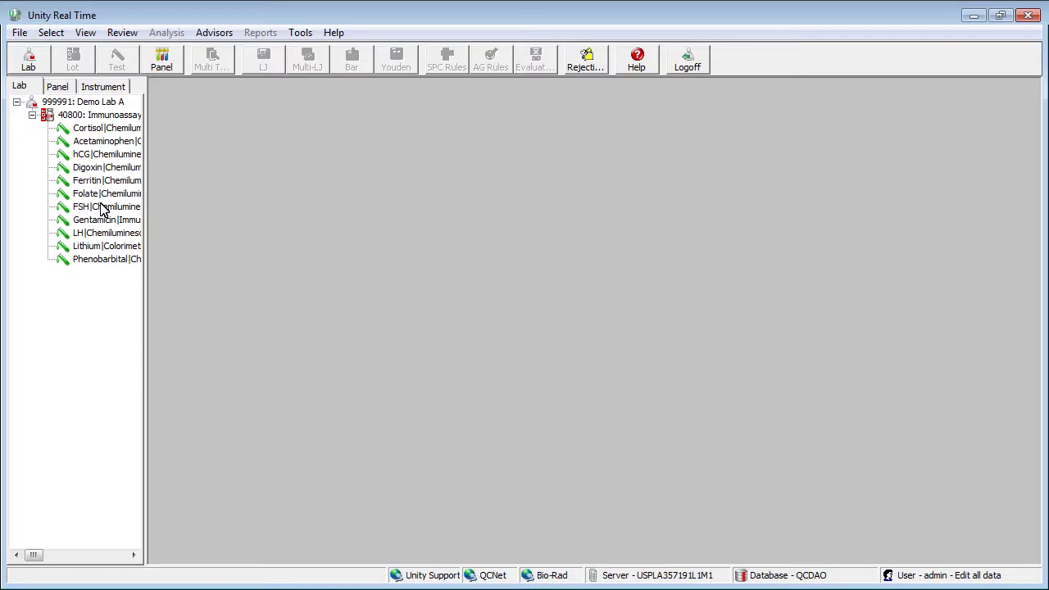
Step: Generate the Data Review Report PDF for Cortisol covering 6/1/2013–6/30/2013
{"action": "left_click", "coordinate": [99, 130]}
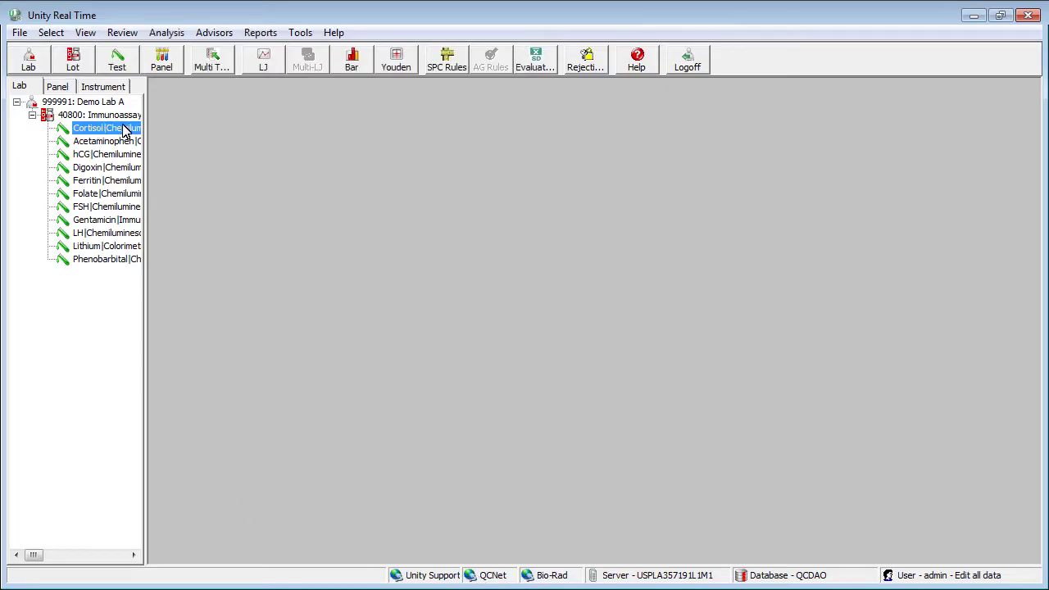
{"action": "left_click", "coordinate": [260, 32]}
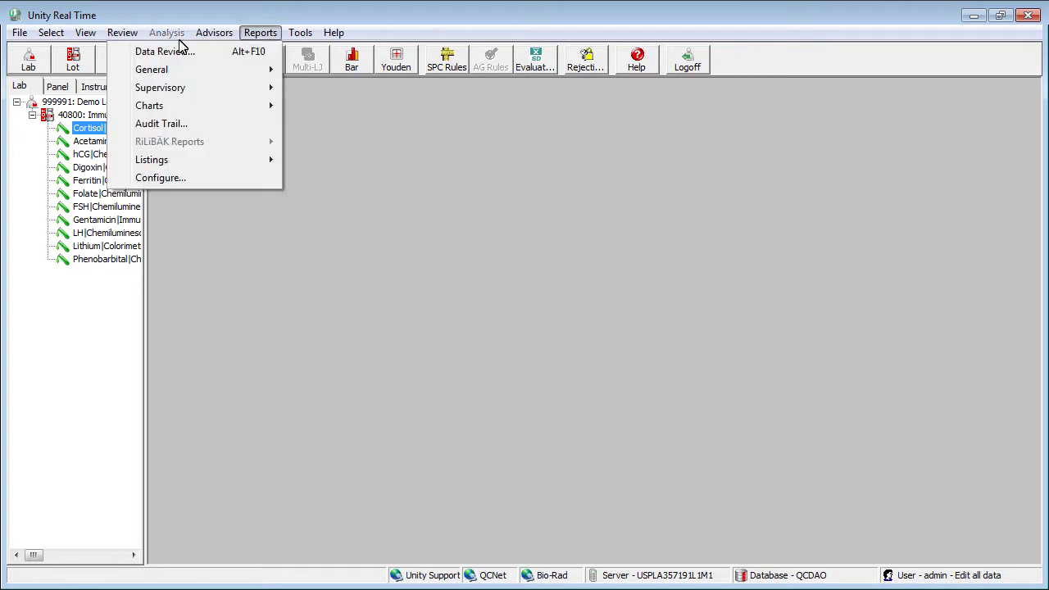
{"action": "left_click", "coordinate": [164, 51]}
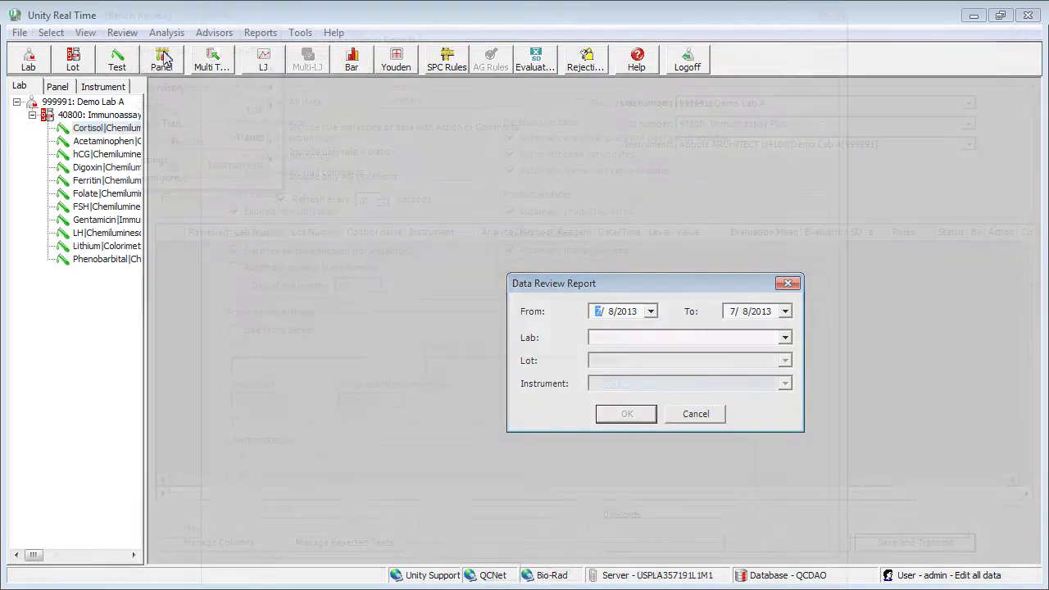
{"action": "left_click", "coordinate": [625, 414]}
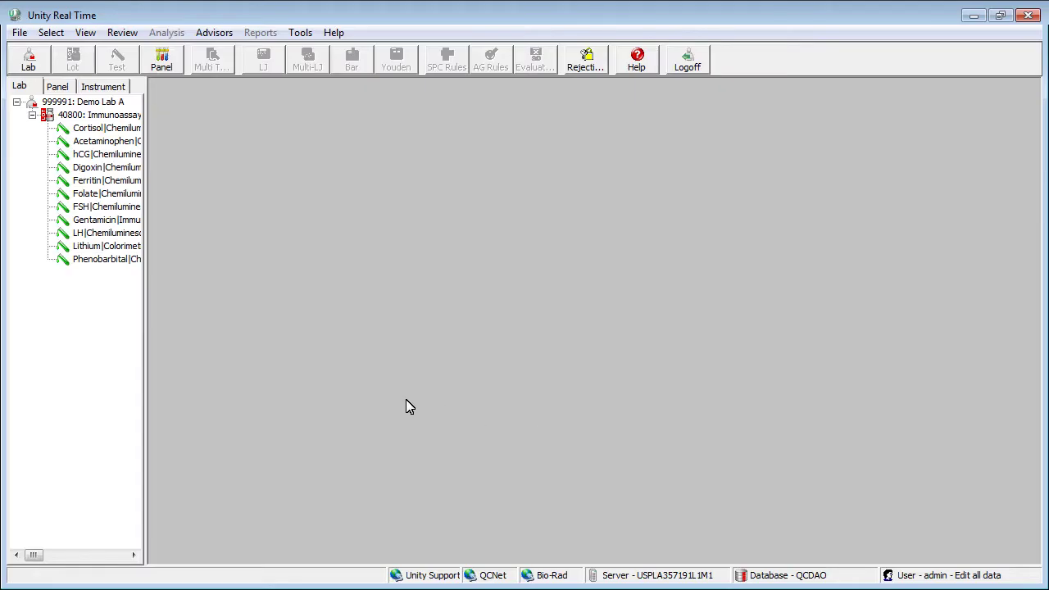
Step: Generate a Supervisor's Report for the current lot, 6/1–6/30/2013, including Warn results
{"action": "left_click", "coordinate": [111, 129]}
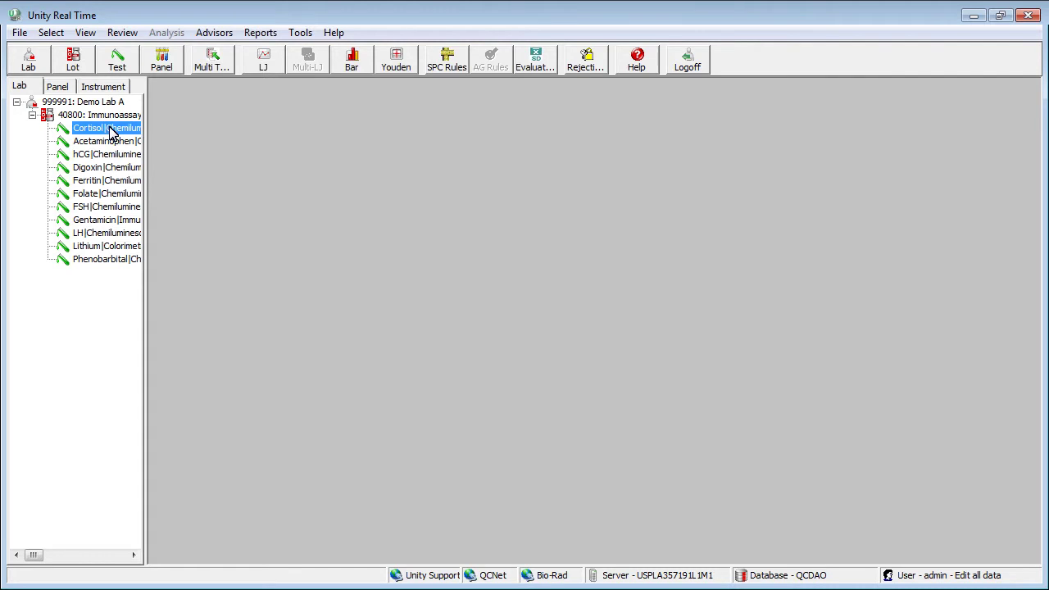
{"action": "left_click", "coordinate": [260, 33]}
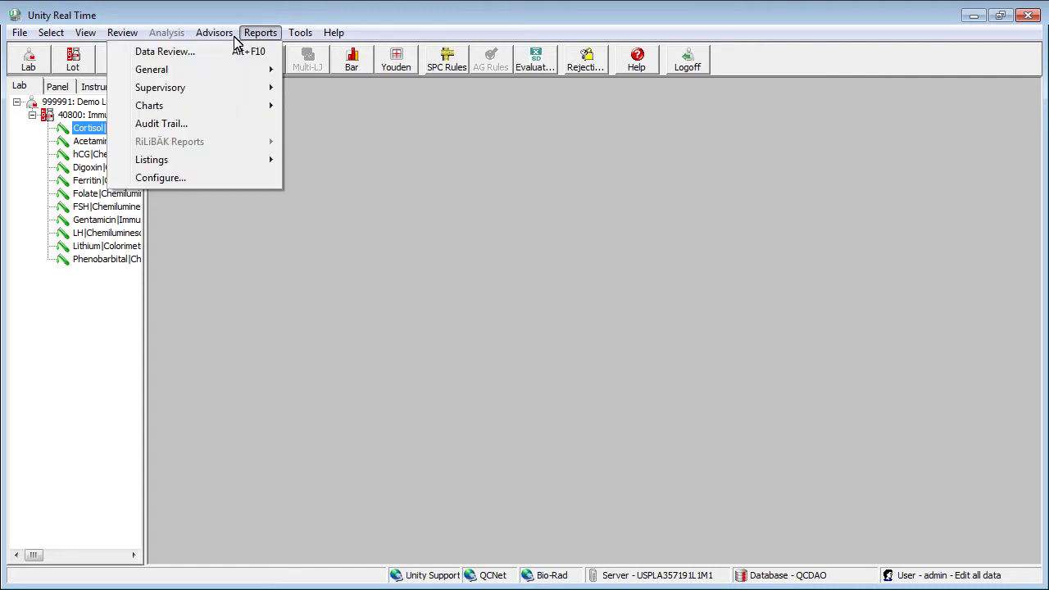
{"action": "mouse_move", "coordinate": [169, 91]}
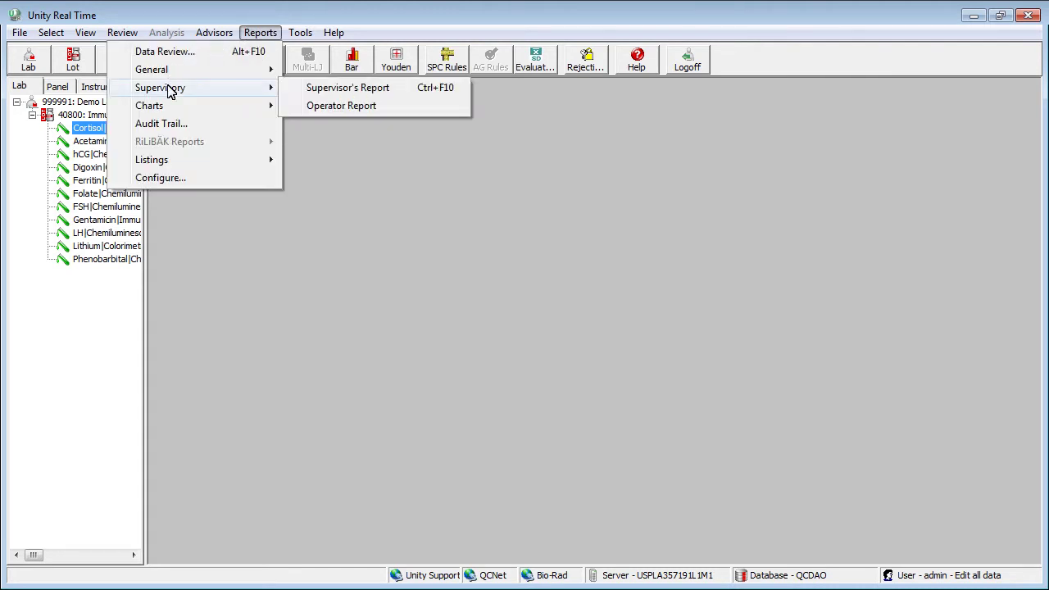
{"action": "left_click", "coordinate": [334, 96]}
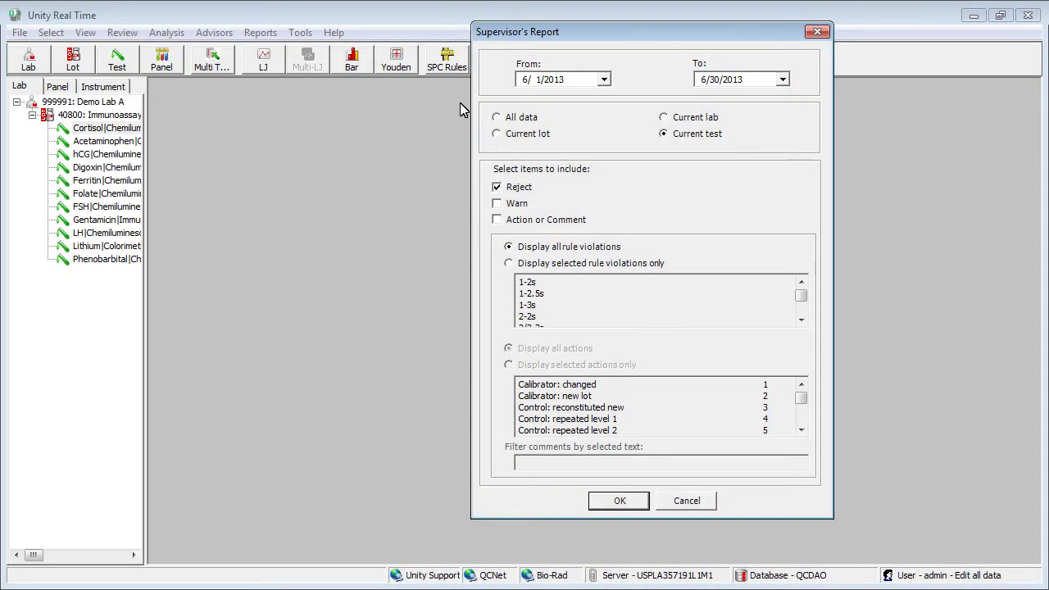
{"action": "left_click", "coordinate": [495, 134]}
{"action": "left_click", "coordinate": [496, 203]}
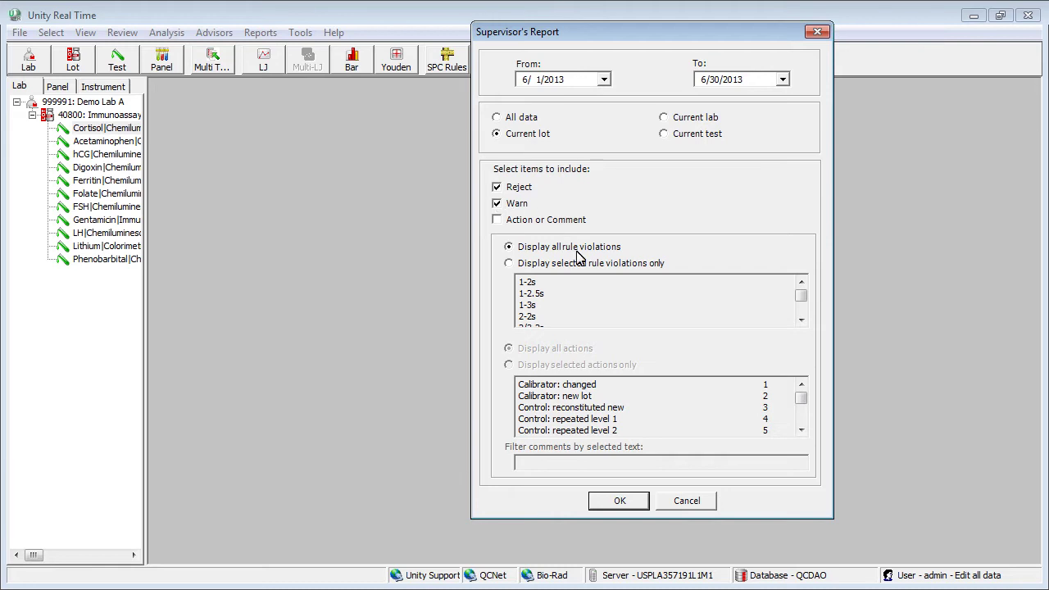
{"action": "left_click", "coordinate": [619, 501]}
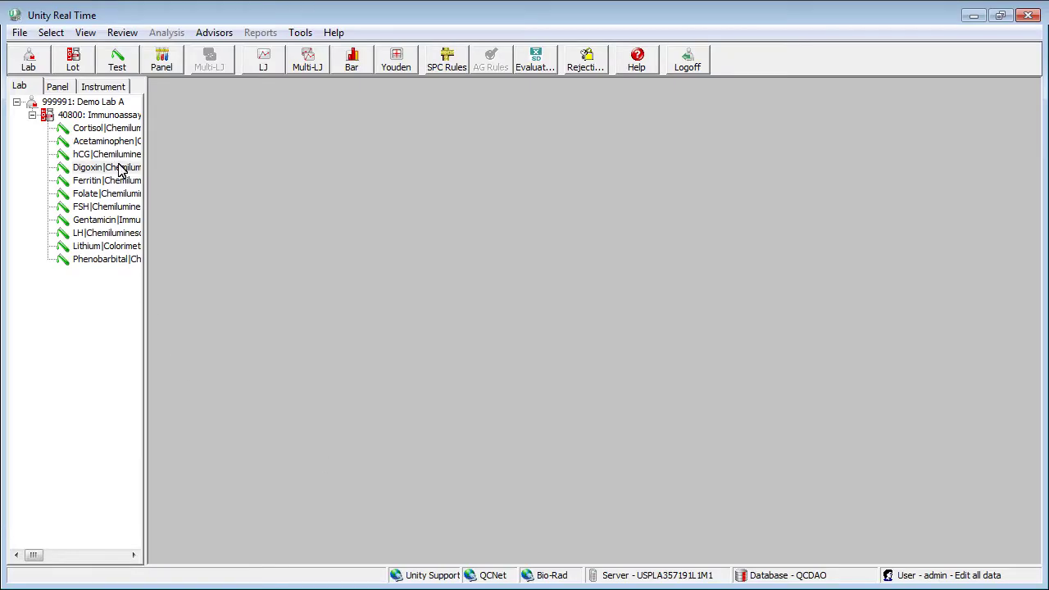
Step: Chart Digoxin on a Levey-Jennings chart for 5/1/2013–6/30/2013 and open its Options
{"action": "left_click", "coordinate": [119, 169]}
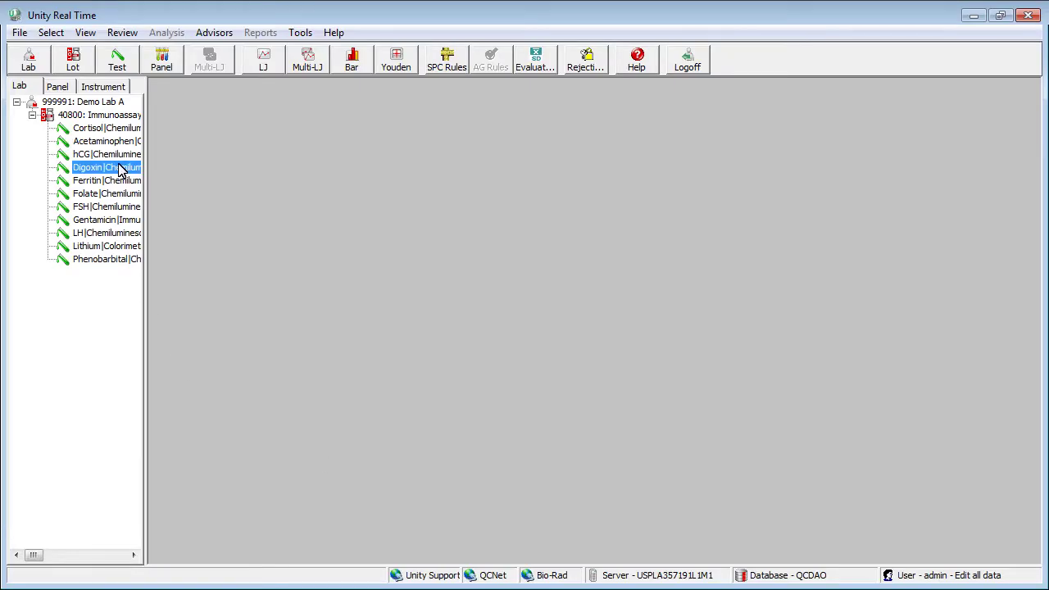
{"action": "left_click", "coordinate": [261, 64]}
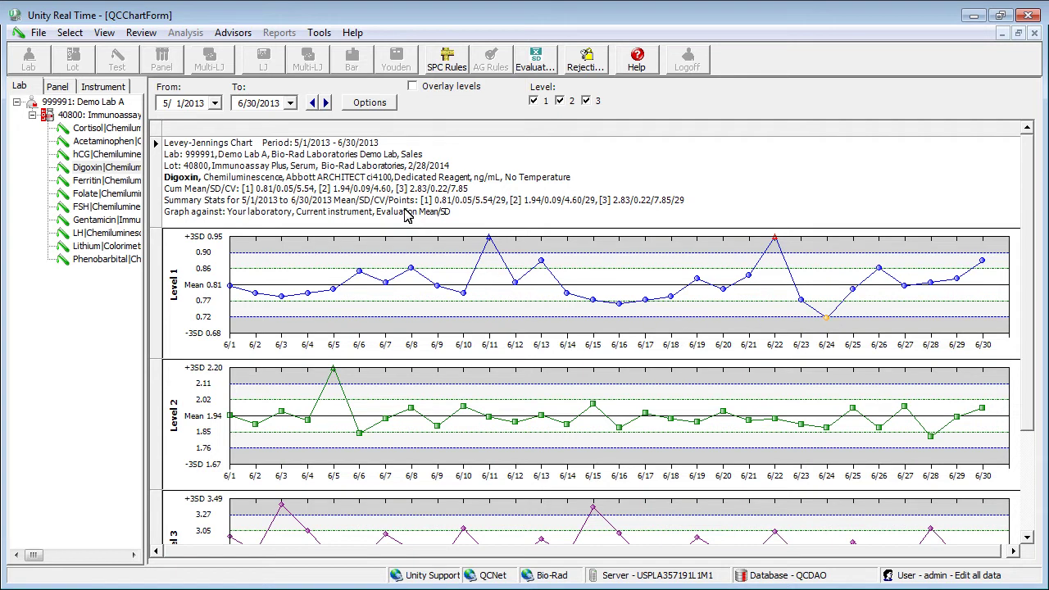
{"action": "left_click", "coordinate": [369, 105]}
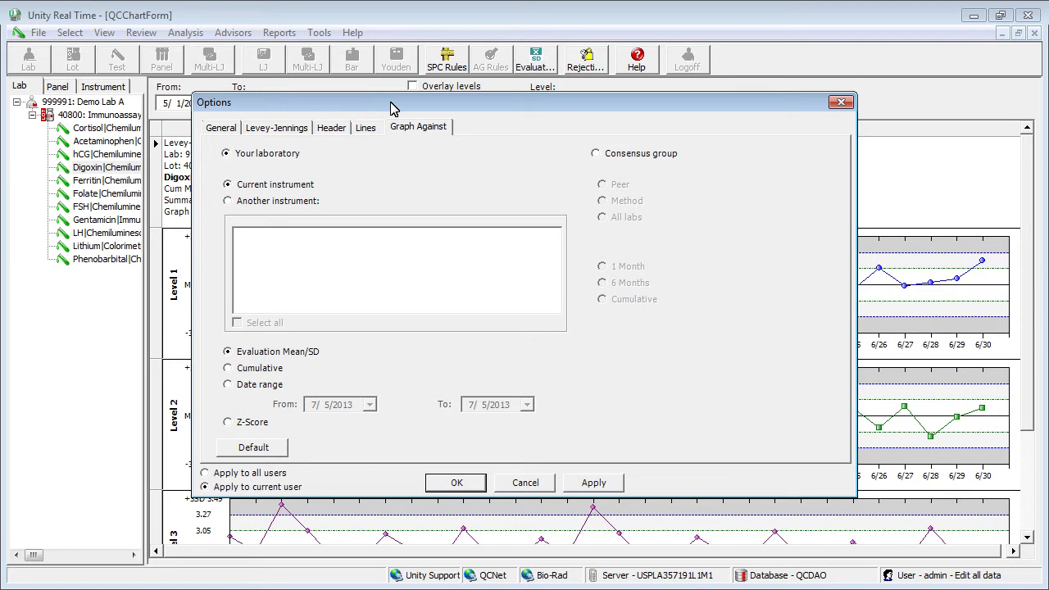
Step: Set the Digoxin chart to graph against the Consensus group, Peer, Cumulative
{"action": "left_click", "coordinate": [596, 155]}
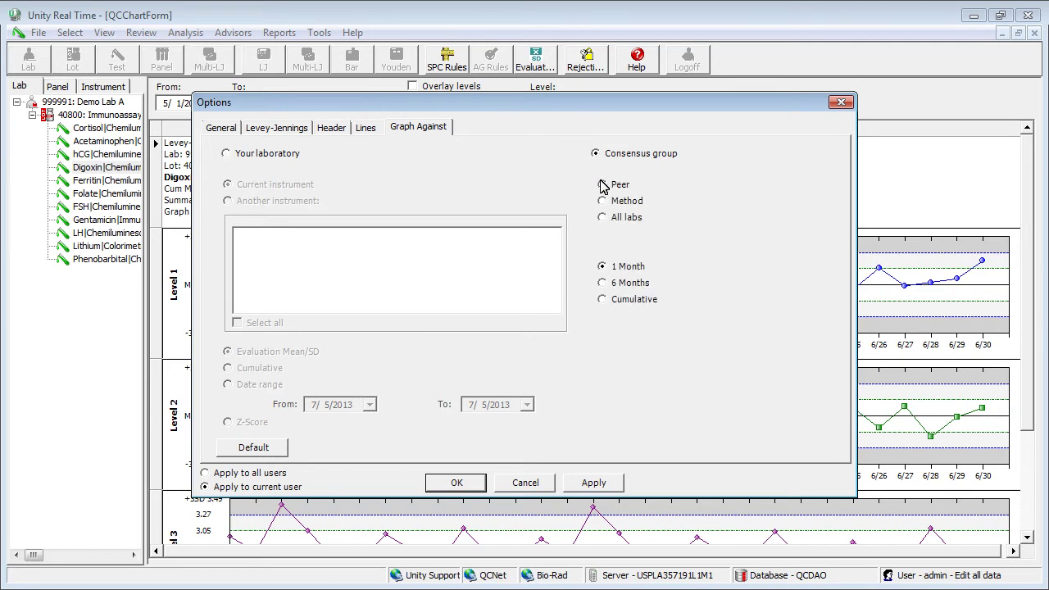
{"action": "left_click", "coordinate": [602, 299]}
{"action": "left_click", "coordinate": [462, 484]}
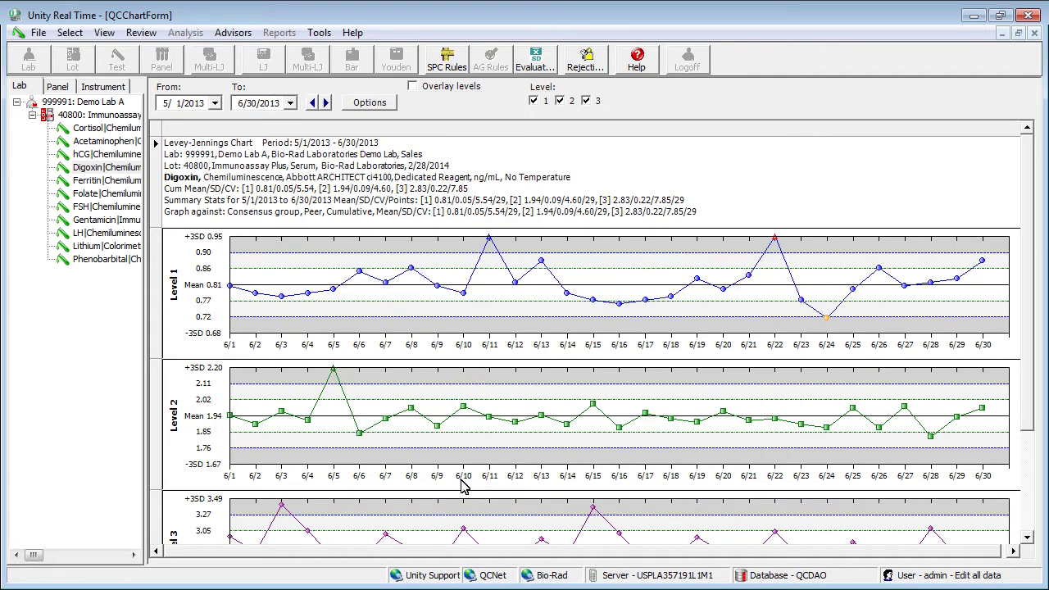